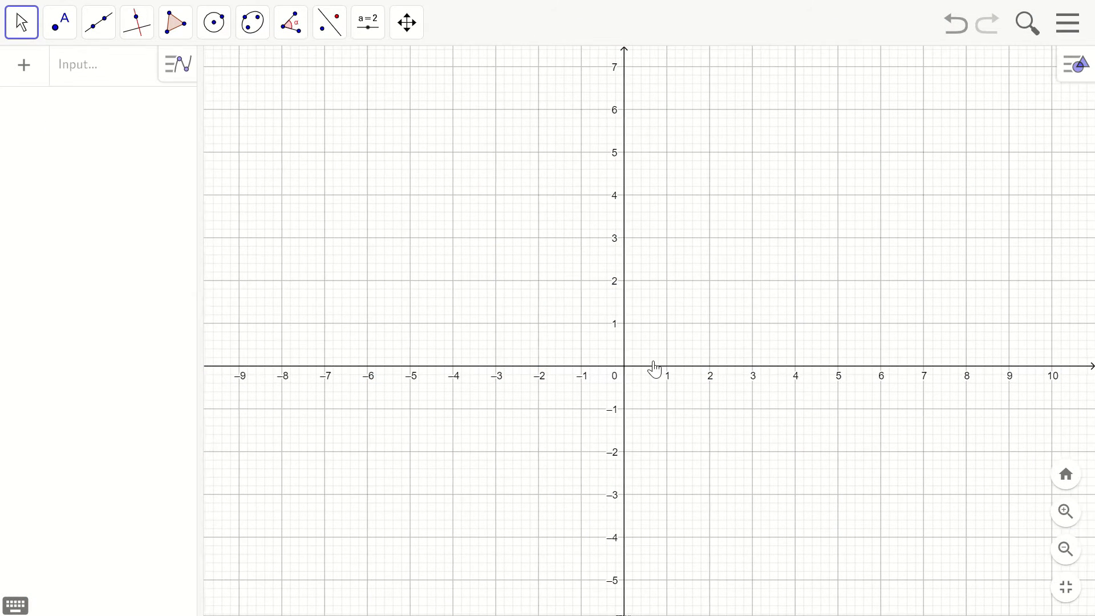
# Step: Enter the equations 3x + y = 5 and 2x + y = 9 as lines eq1 and eq2
pyautogui.click(80, 66)
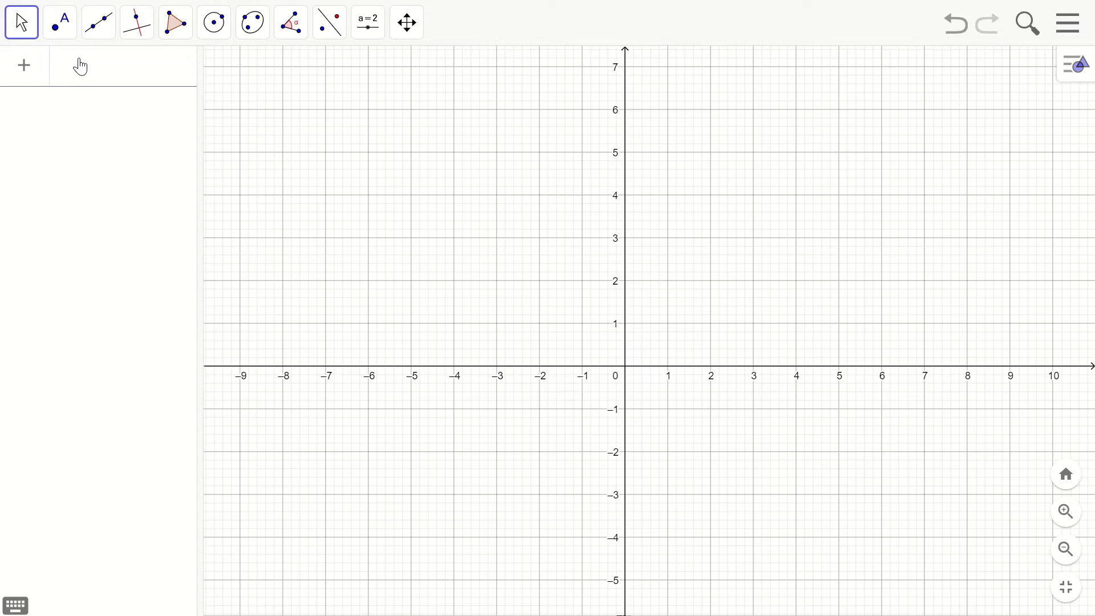
pyautogui.write('3x ')
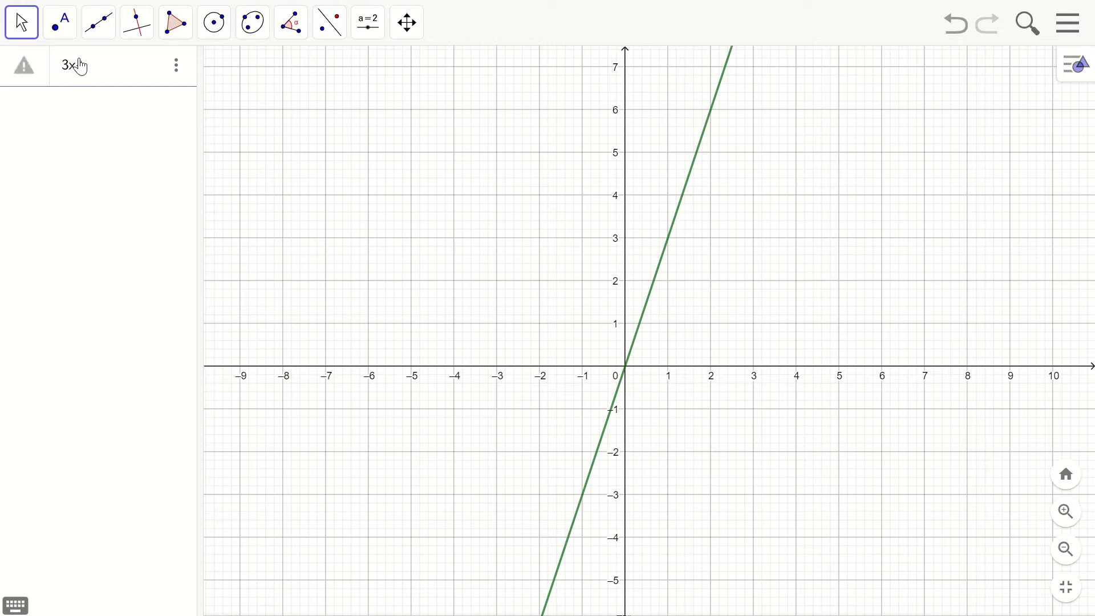
pyautogui.write('+ y ')
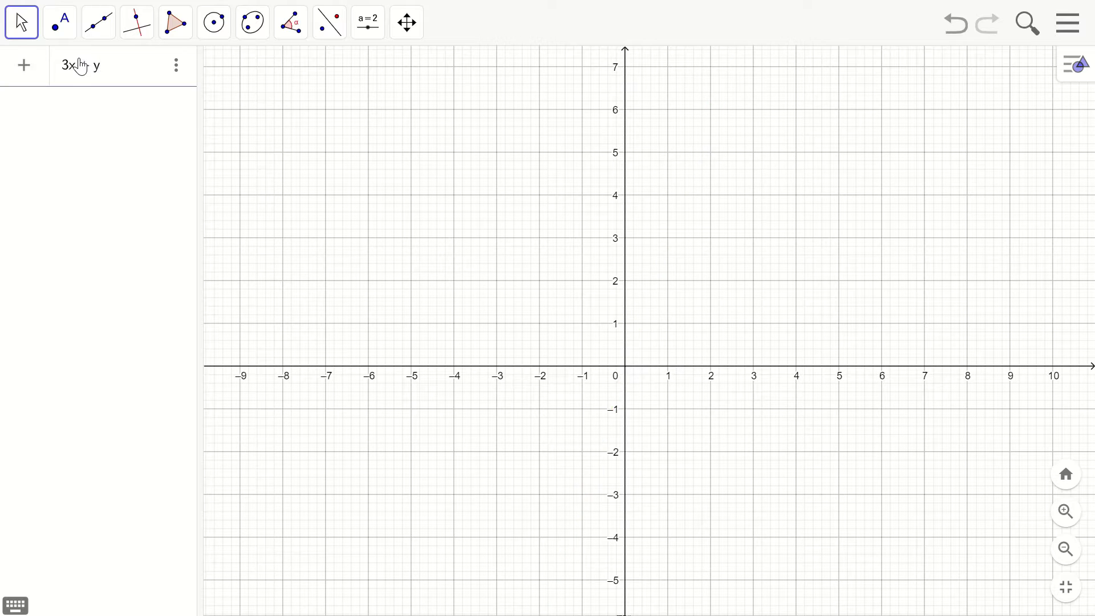
pyautogui.write('= 5')
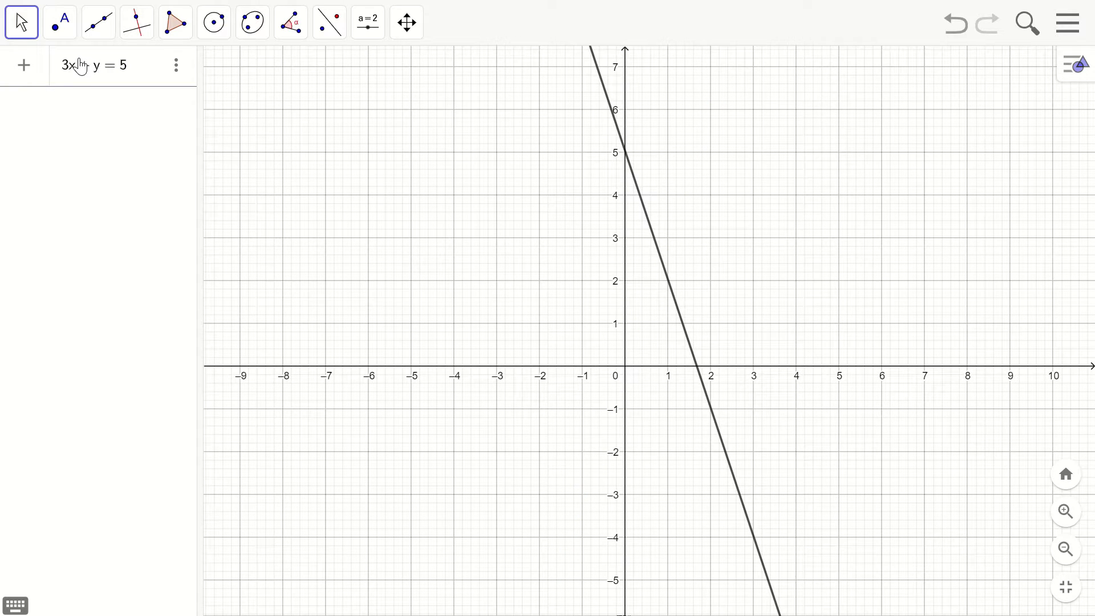
pyautogui.press('Return')
pyautogui.write('2x ')
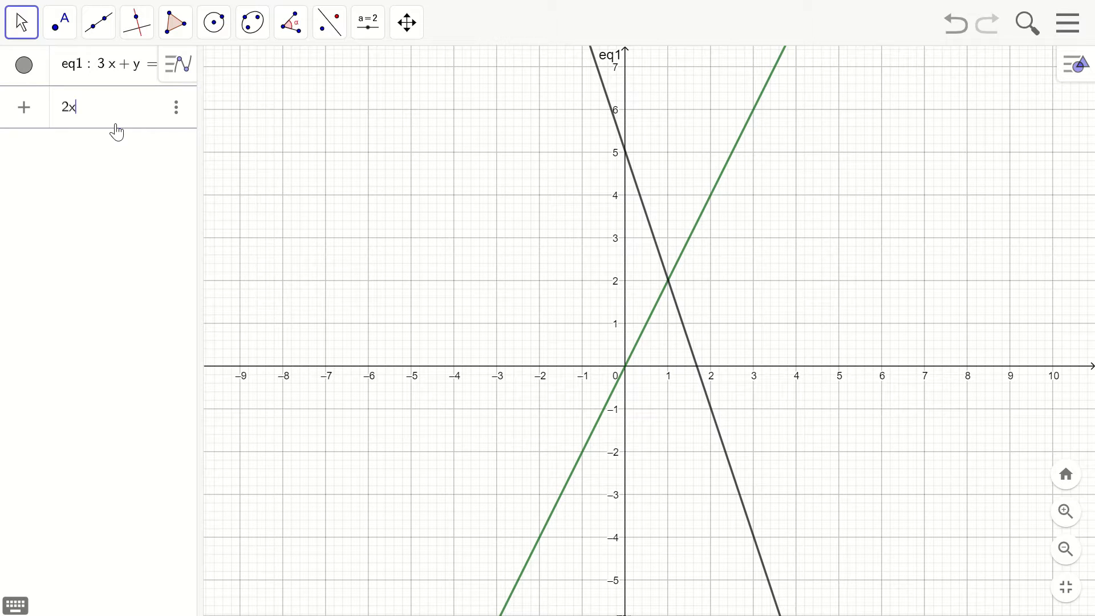
pyautogui.write('+ y = ')
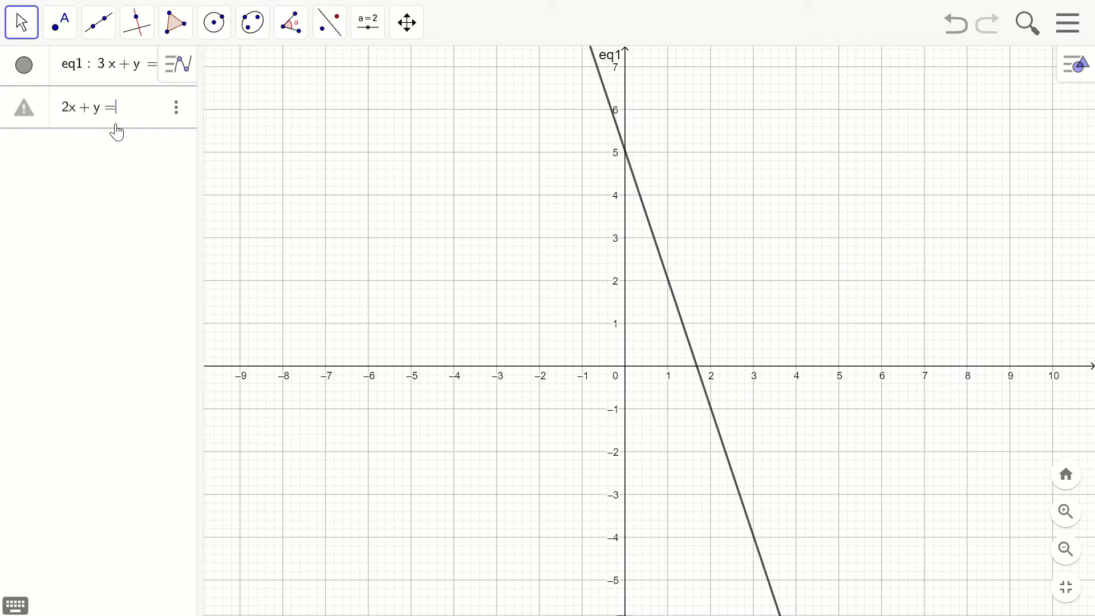
pyautogui.write('9')
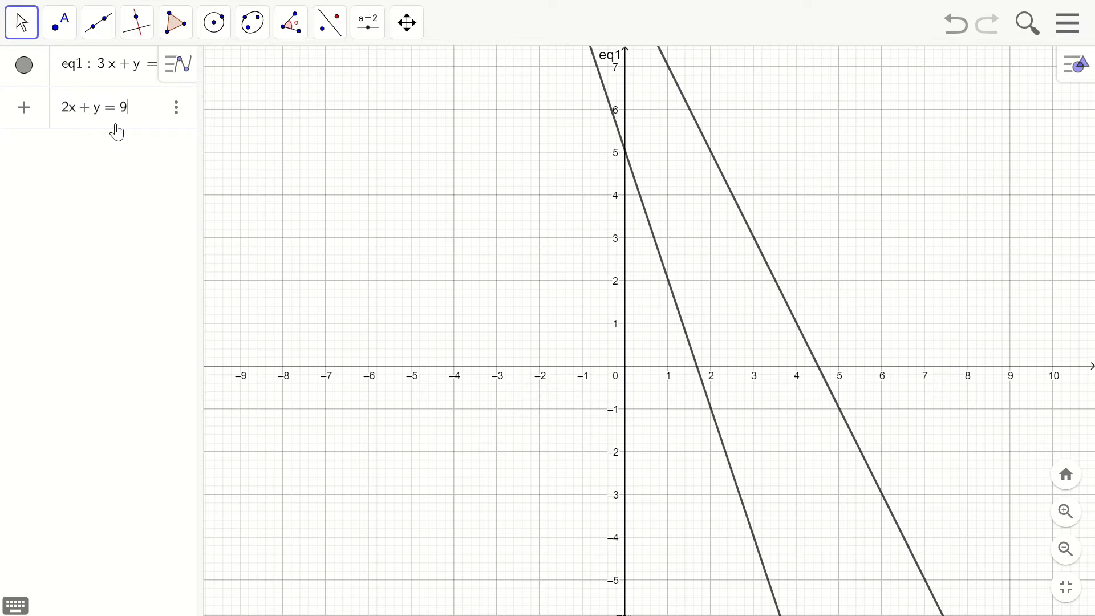
pyautogui.press('Return')
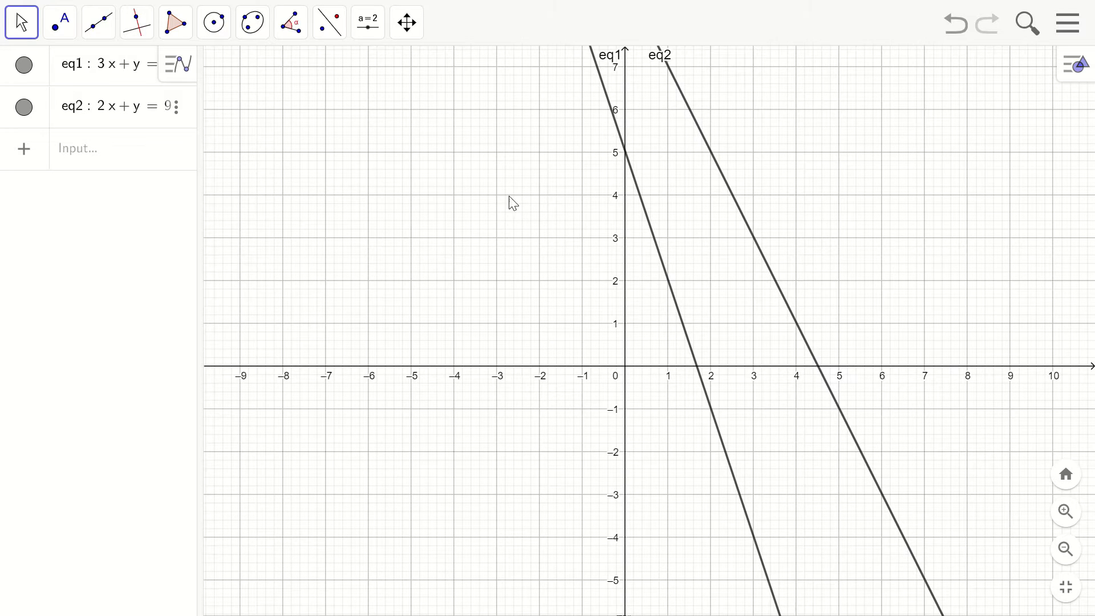
# Step: Pan up to the lines' crossing and mark their intersection as point A at (-4, 17)
pyautogui.moveTo(518, 234); pyautogui.dragTo(555, 557)
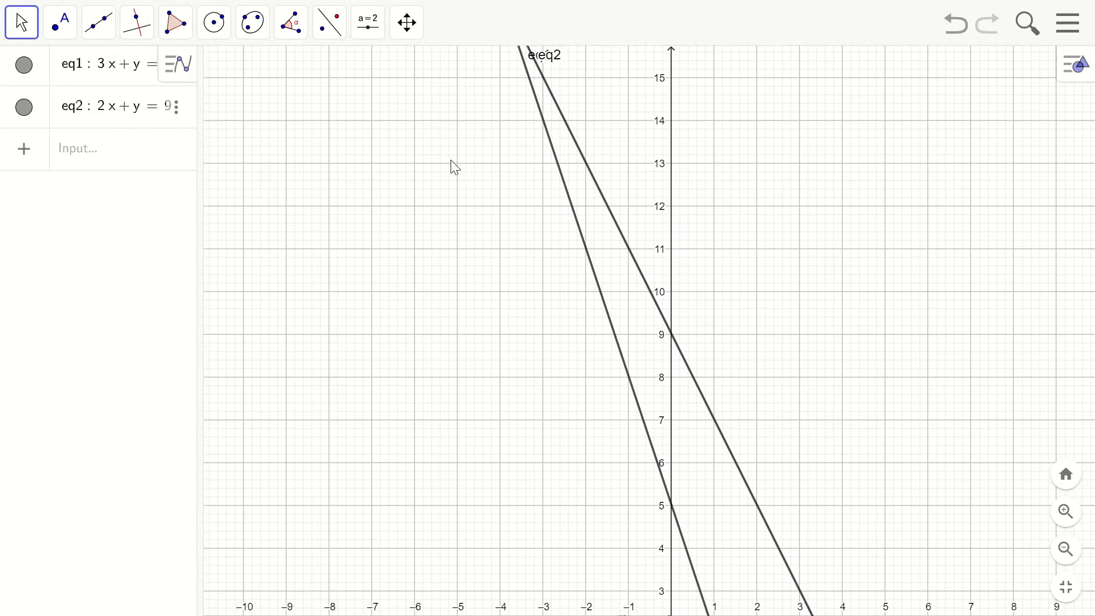
pyautogui.moveTo(439, 153); pyautogui.dragTo(453, 460)
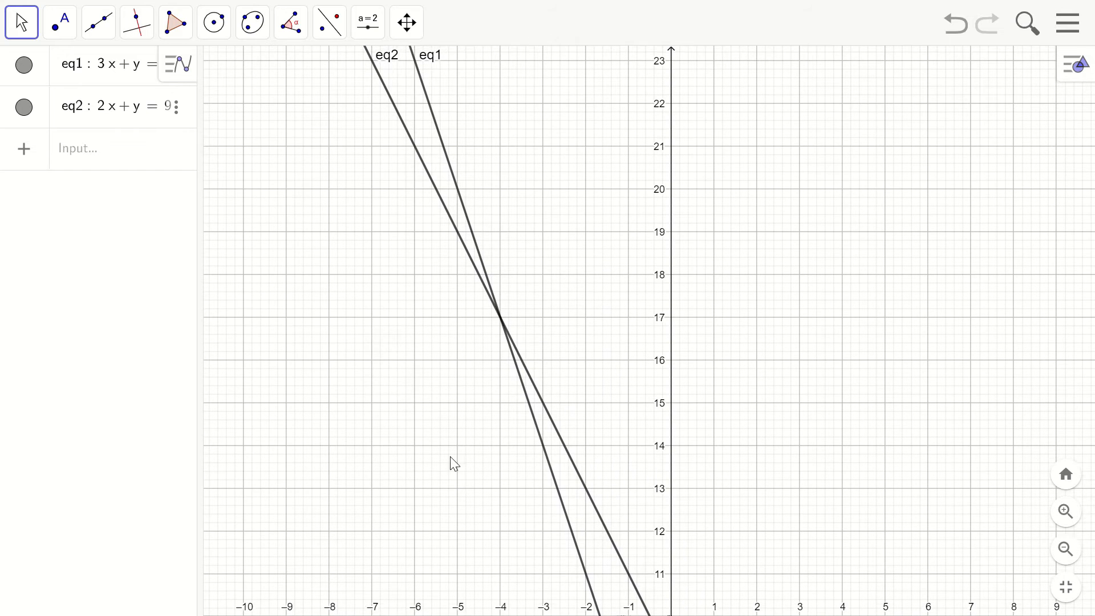
pyautogui.moveTo(315, 259); pyautogui.dragTo(330, 367)
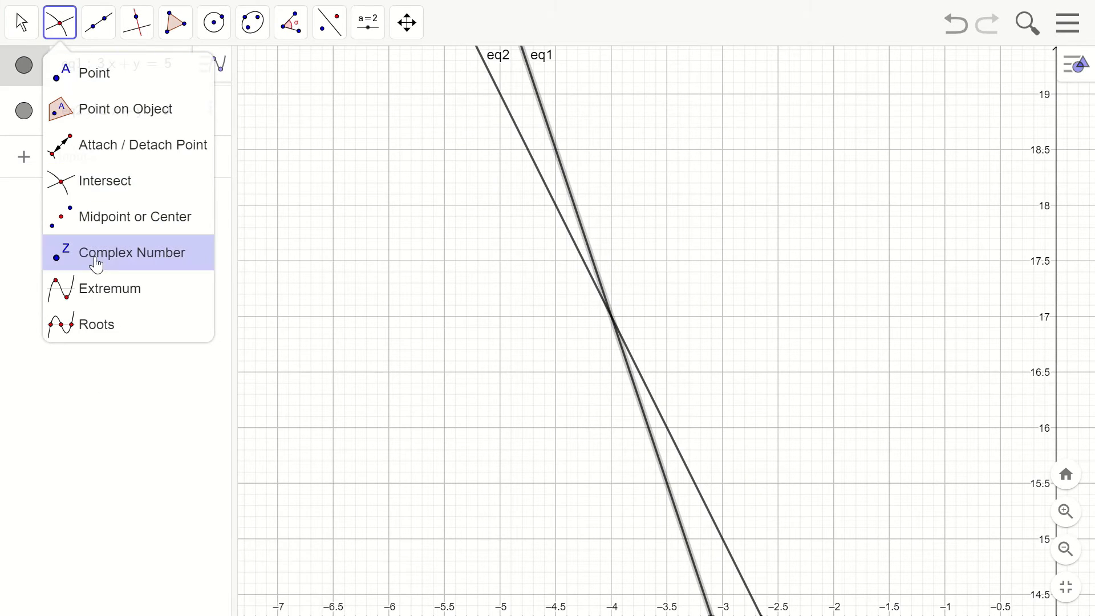
pyautogui.click(106, 181)
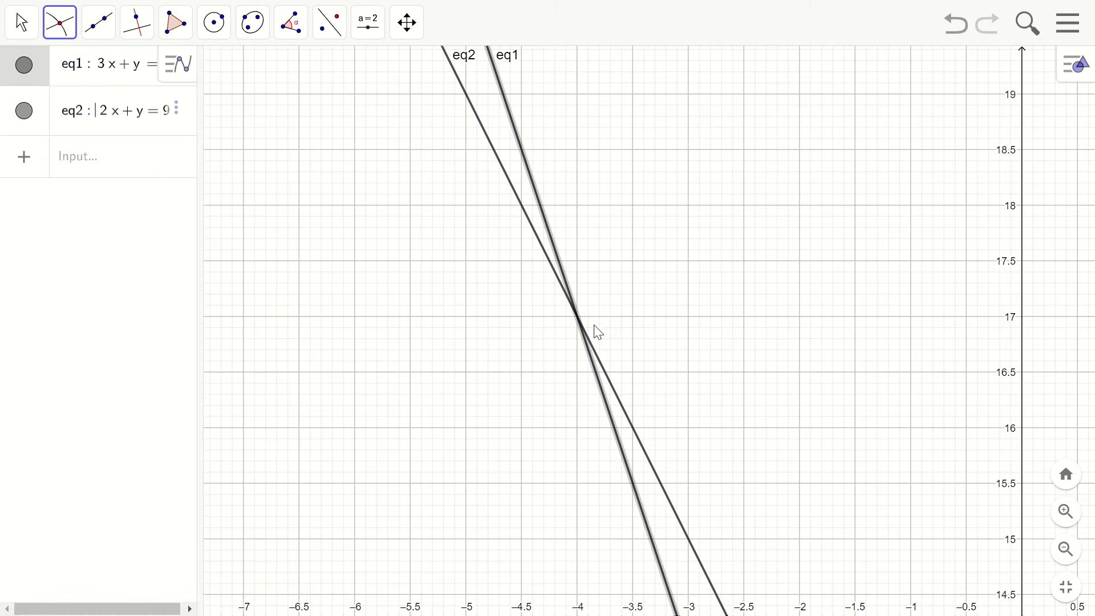
pyautogui.click(578, 318)
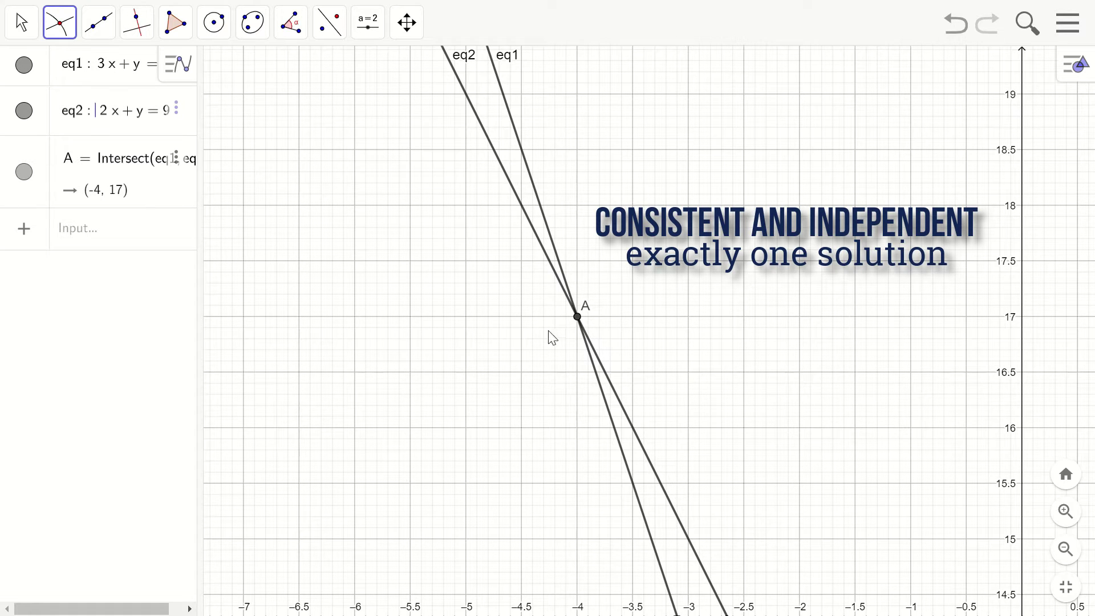
# Step: Select the eq2 line, return to the Move tool, and recenter the view around point A
pyautogui.scroll(4, 785, 418)
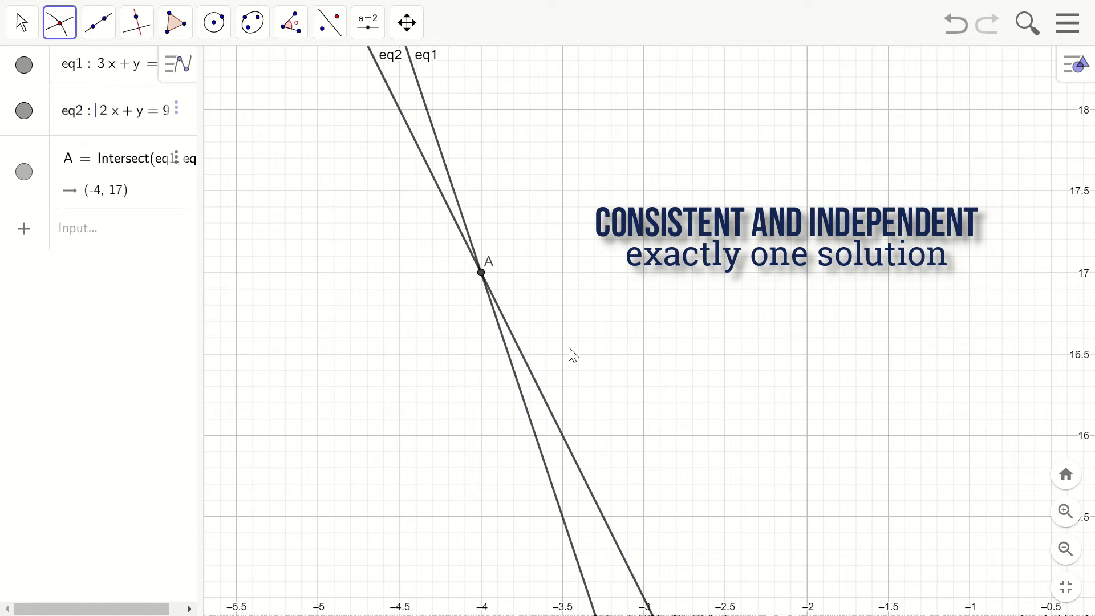
pyautogui.click(495, 316)
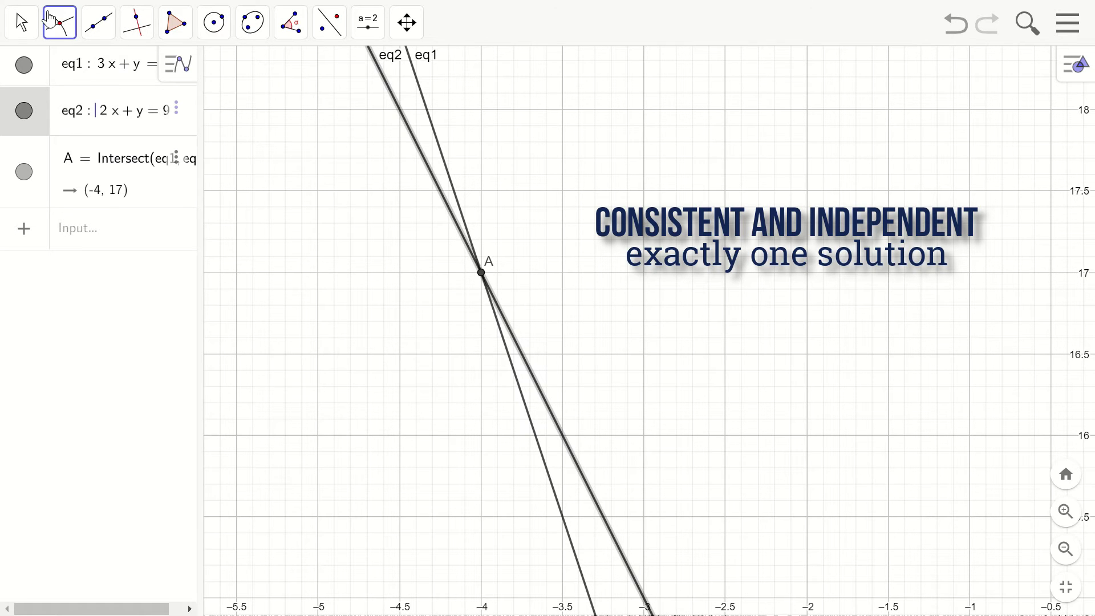
pyautogui.click(20, 22)
pyautogui.scroll(-4, 785, 418)
pyautogui.moveTo(690, 311); pyautogui.dragTo(672, 337)
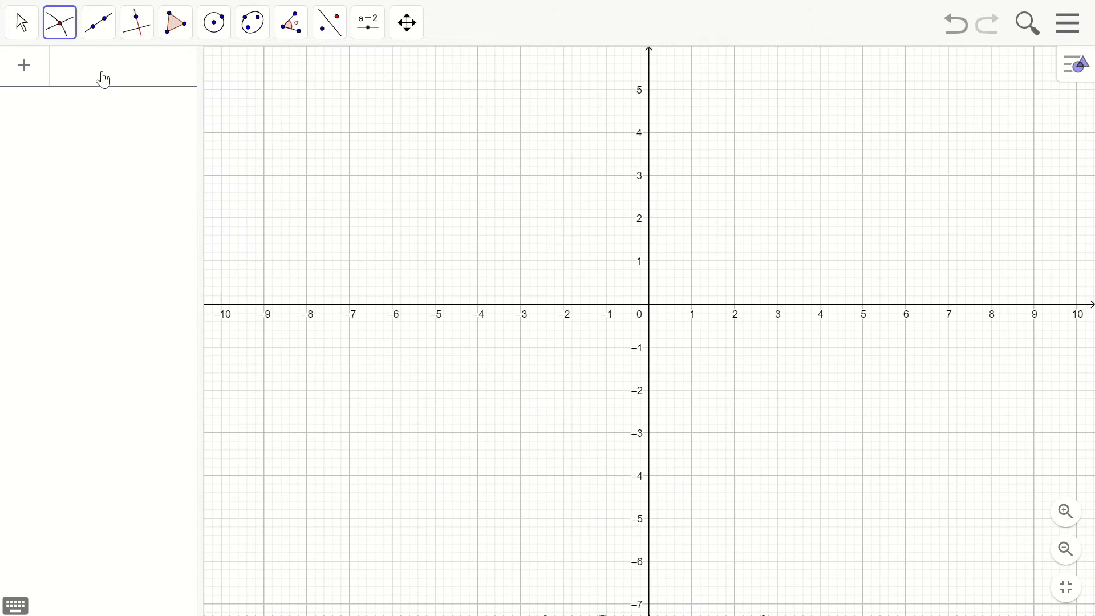
# Step: Graph eq1: 3x − y = 4 and the parallel line f: y = 3x + 2
pyautogui.write('3x-y')
pyautogui.write('=')
pyautogui.write('4')
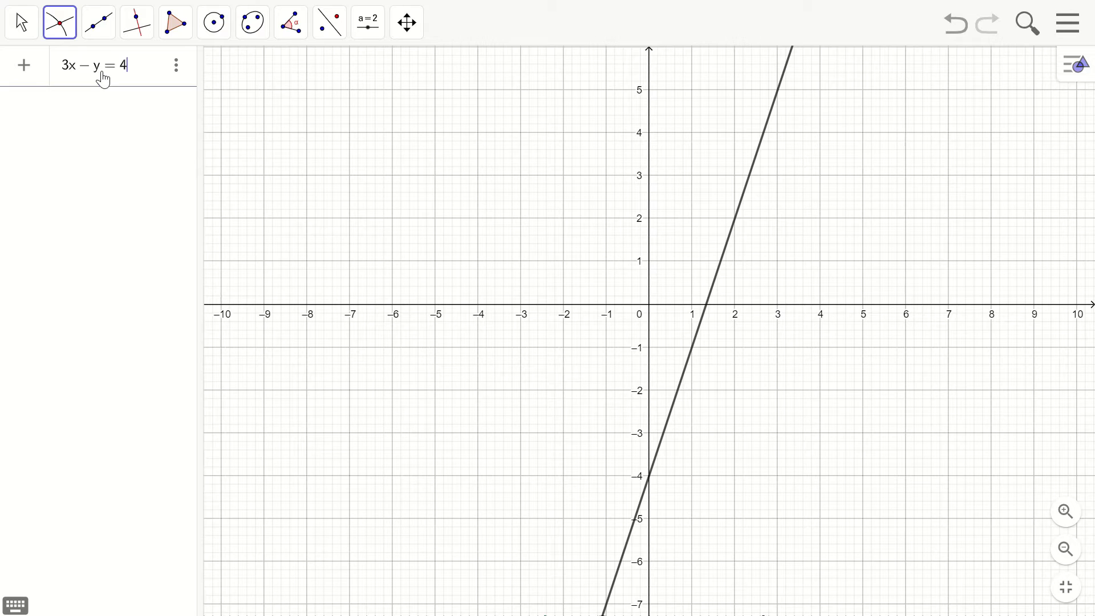
pyautogui.press('Return')
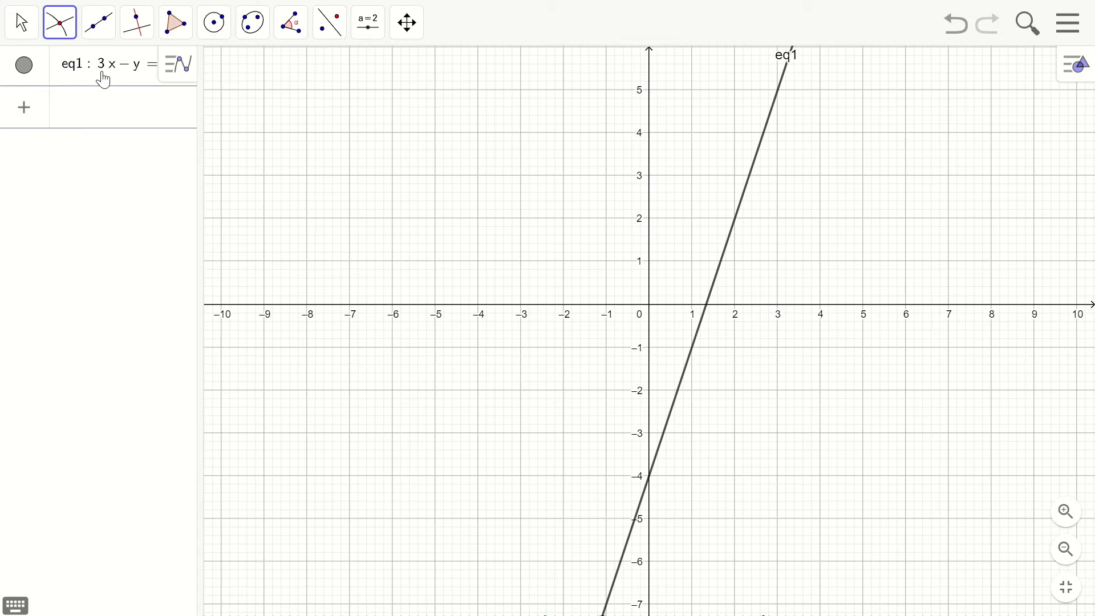
pyautogui.write('y = 3x ')
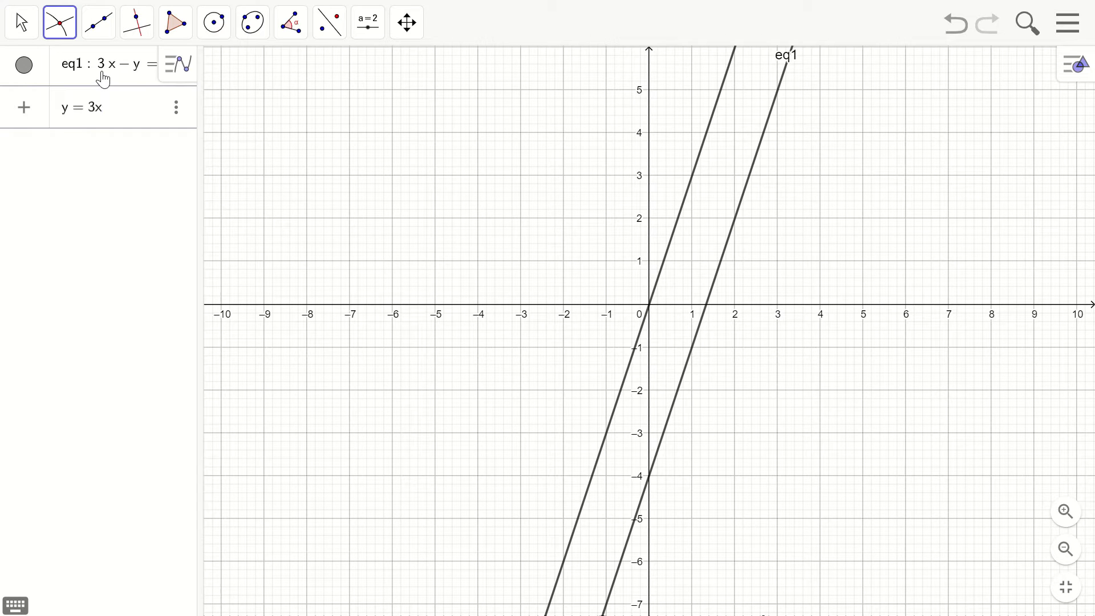
pyautogui.write('+ 2')
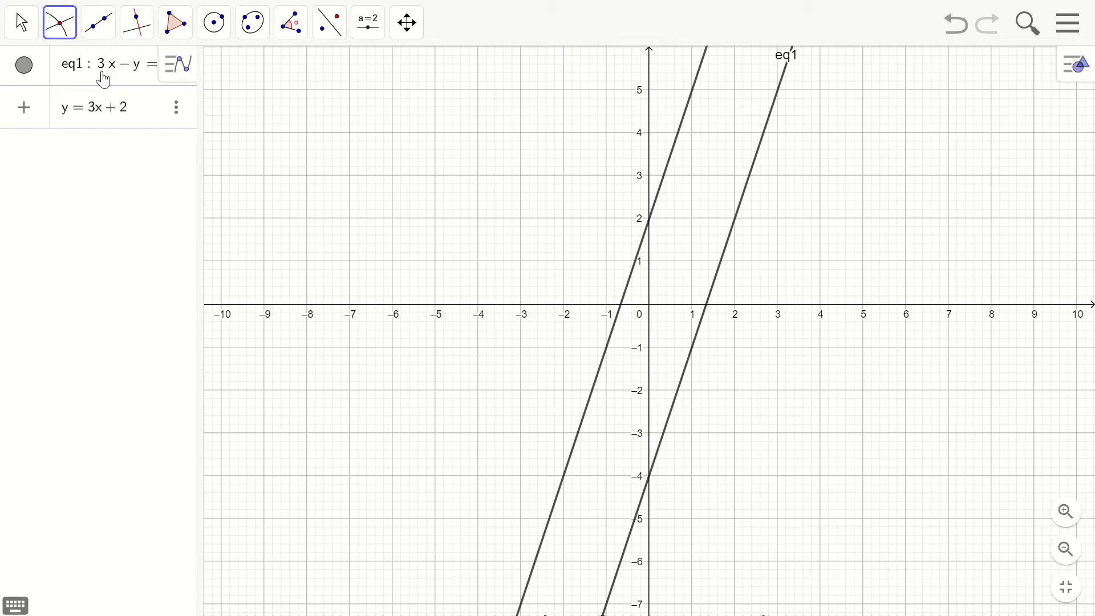
pyautogui.press('Return')
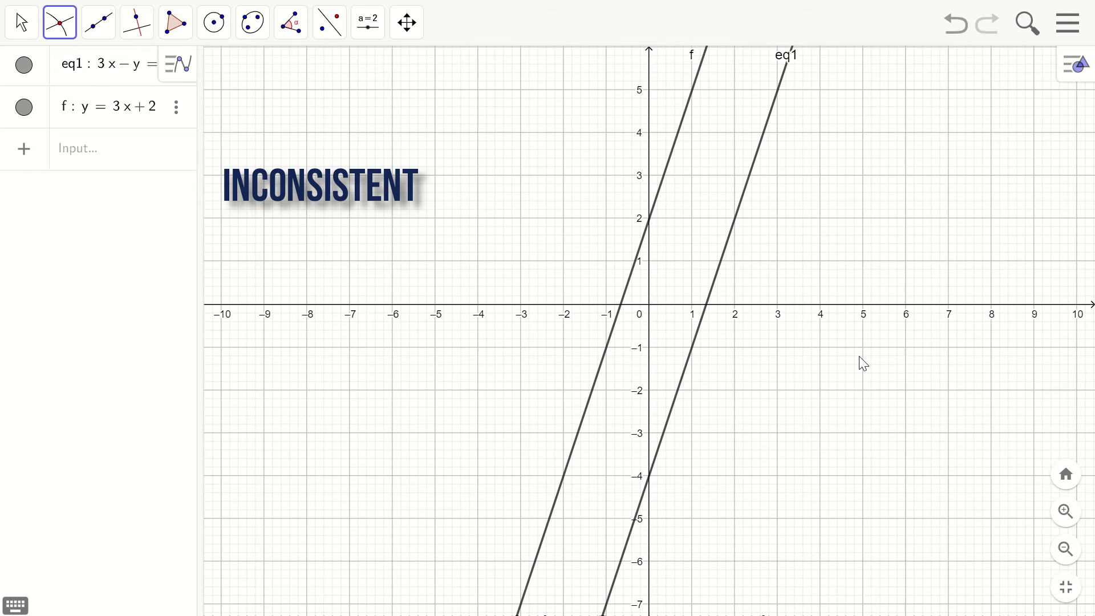
# Step: Leave equation entry for the Move tool and shift the graph view down slightly
pyautogui.press('Escape')
pyautogui.moveTo(819, 444); pyautogui.dragTo(792, 498)
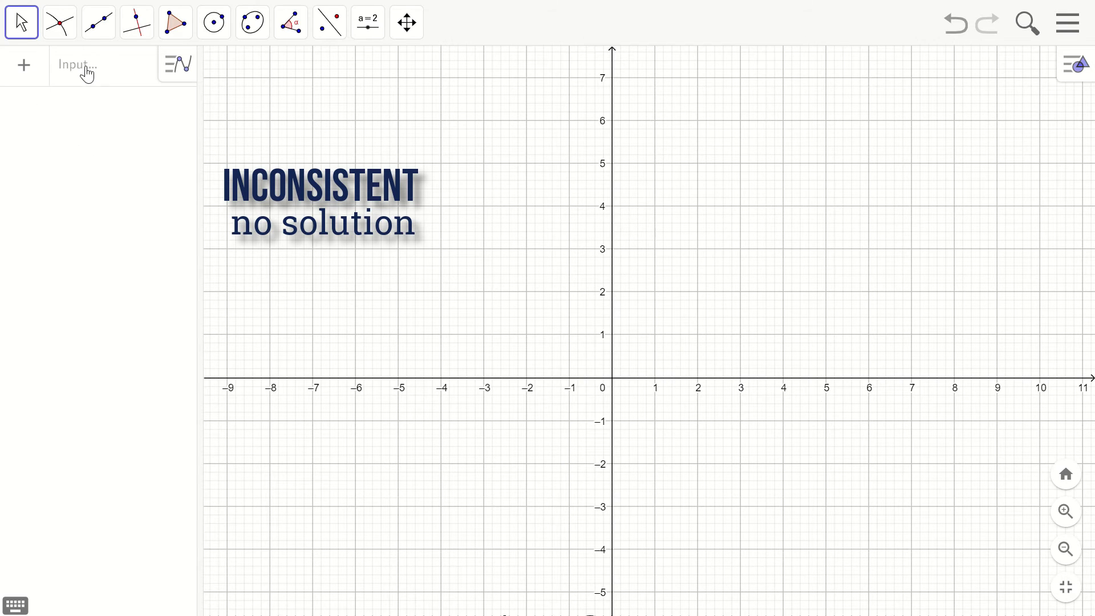
# Step: Enter x + 3y = 6 as eq1 and 2x + 6y = 12 as eq2
pyautogui.click(88, 72)
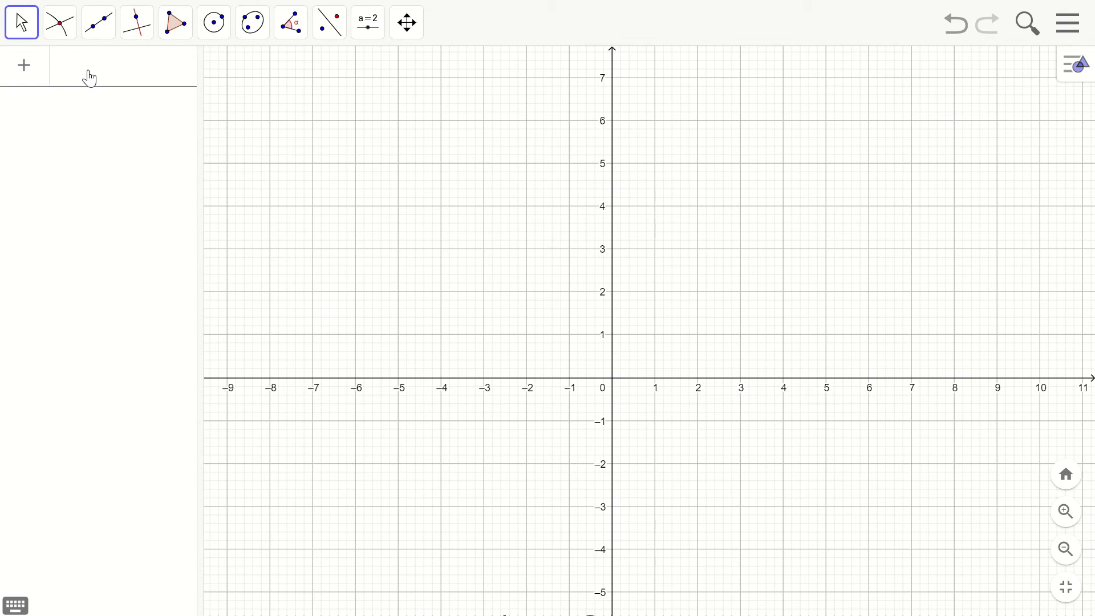
pyautogui.write('x ')
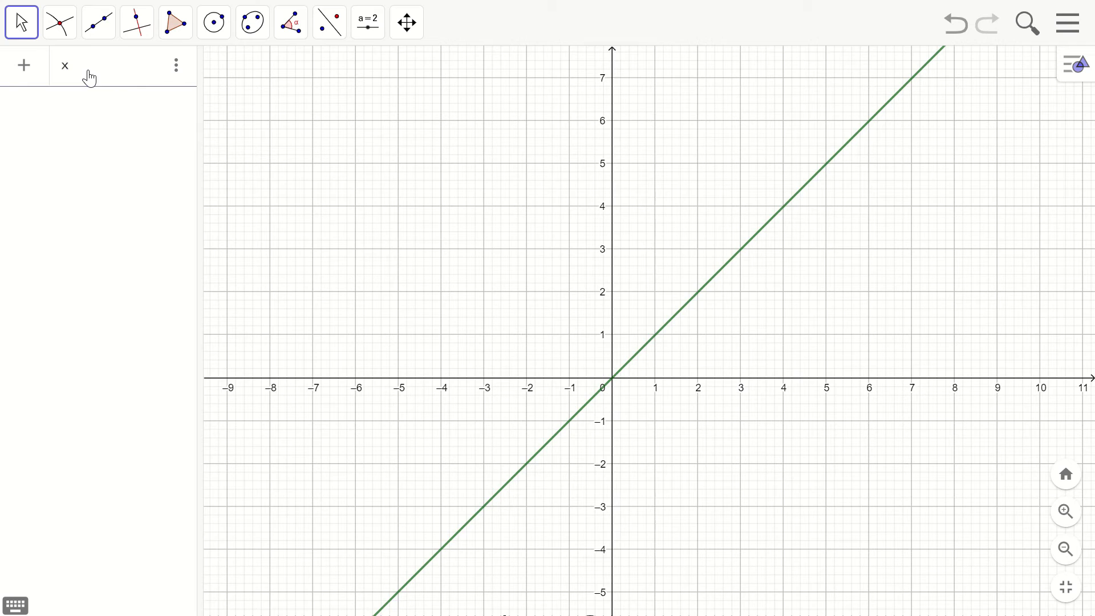
pyautogui.write('+ 3y ')
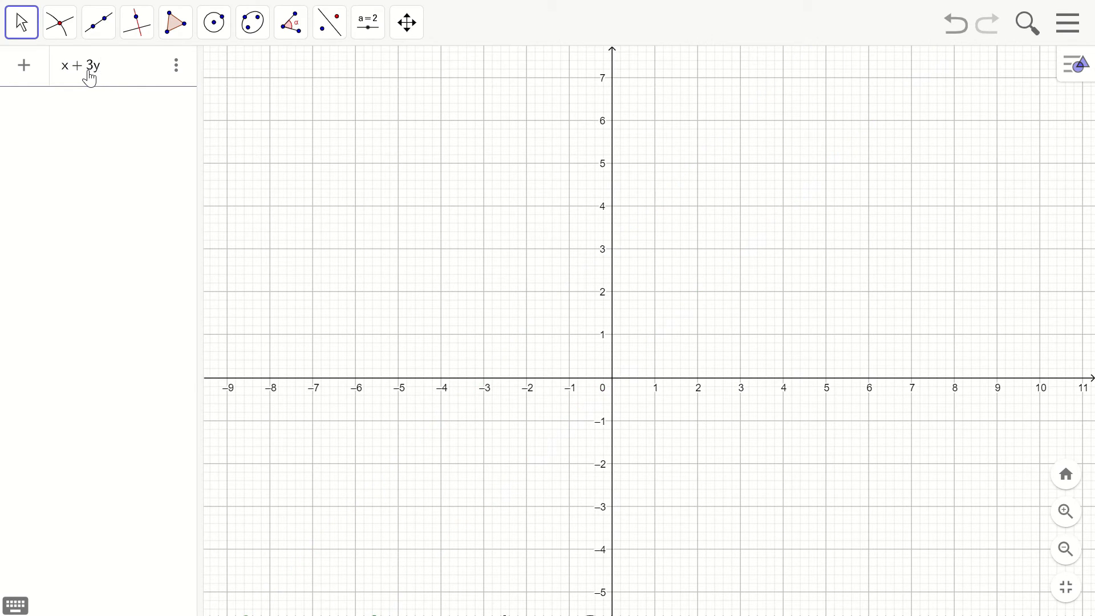
pyautogui.write('= 6')
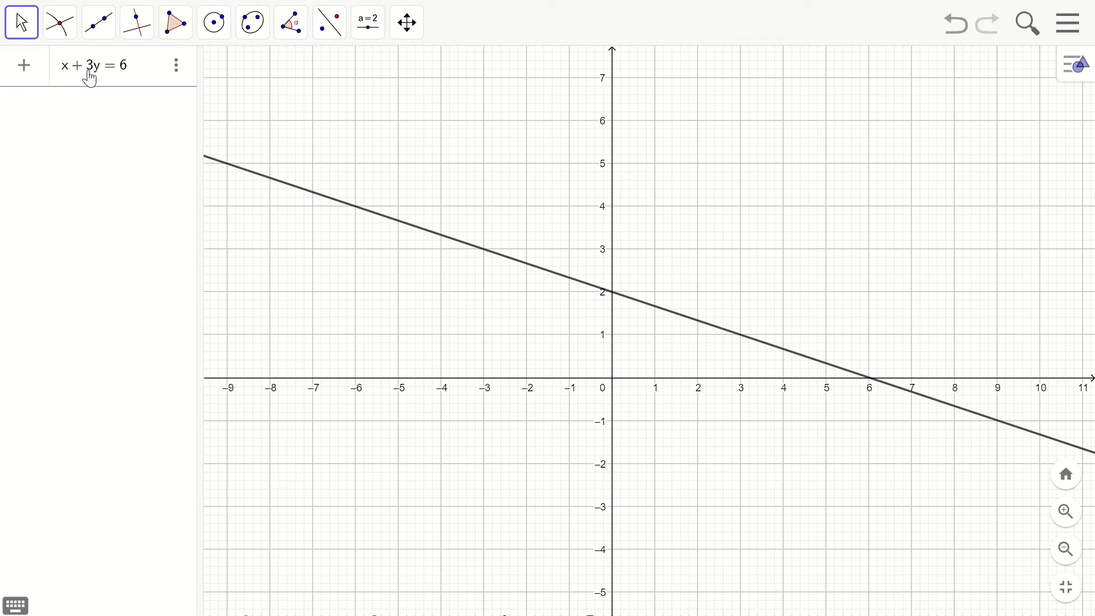
pyautogui.press('Return')
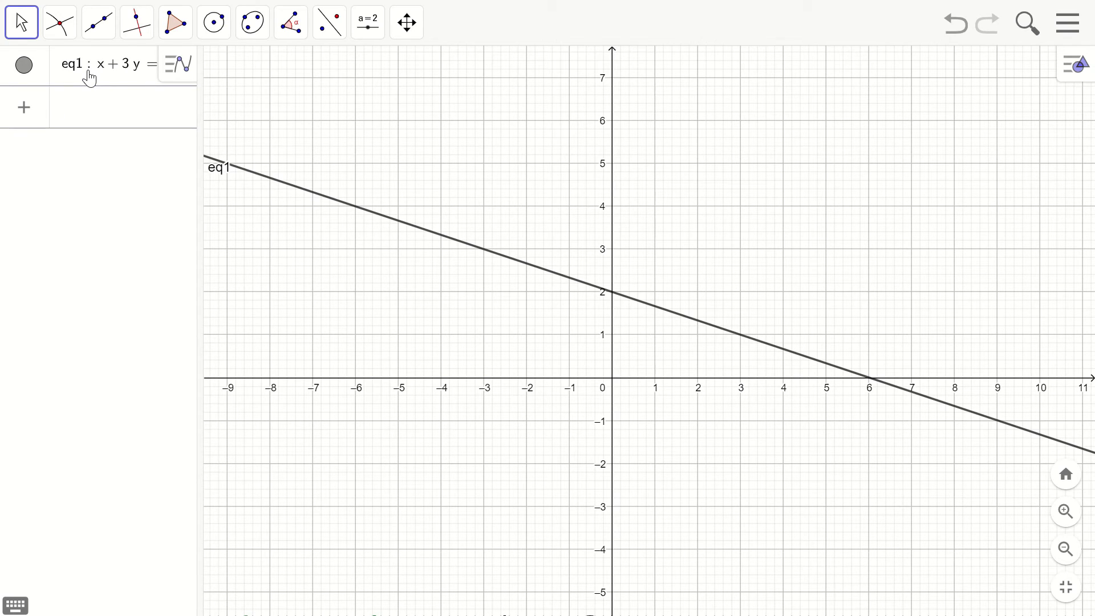
pyautogui.write('2x ')
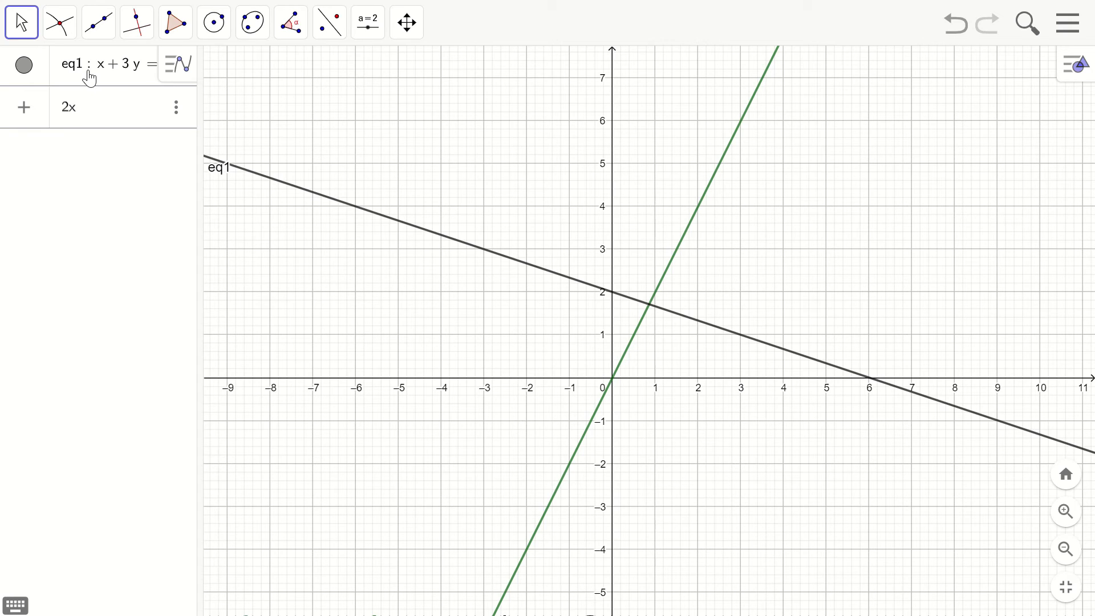
pyautogui.write('+ 6y ')
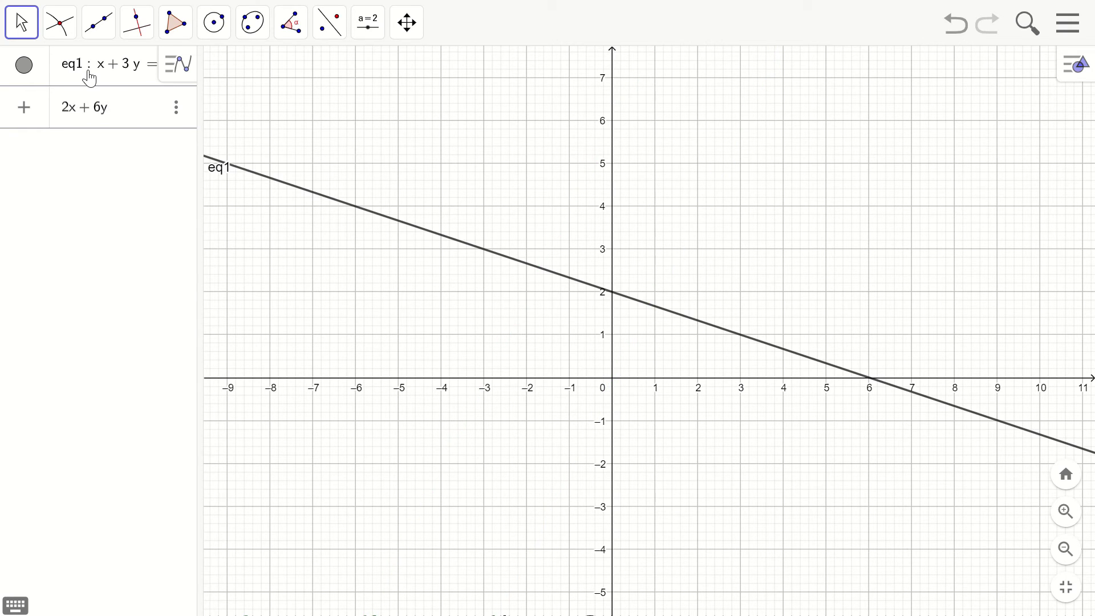
pyautogui.write('= 12')
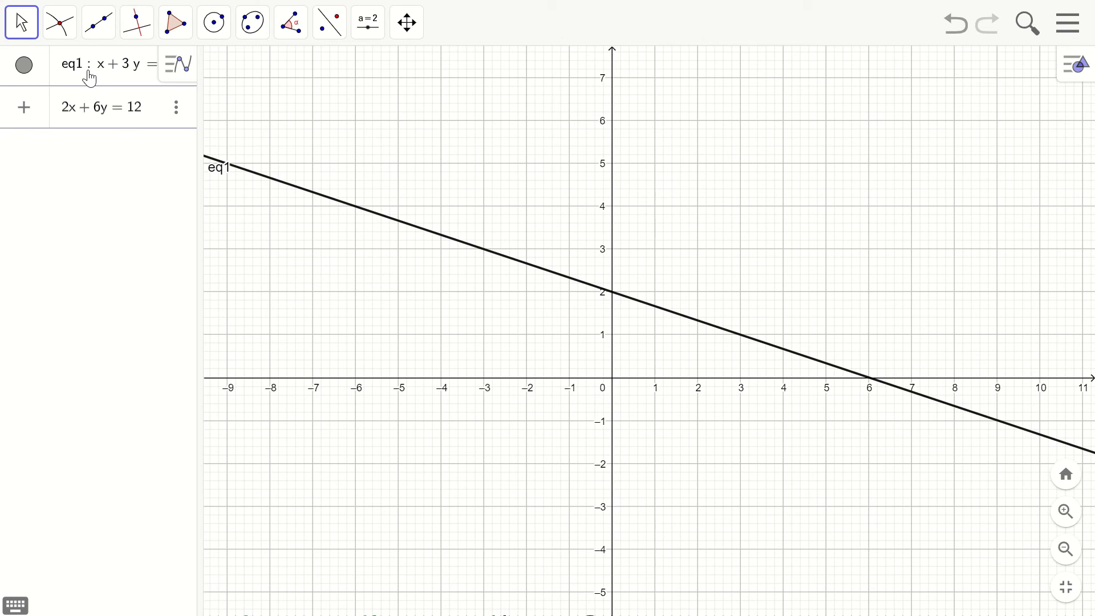
pyautogui.press('Return')
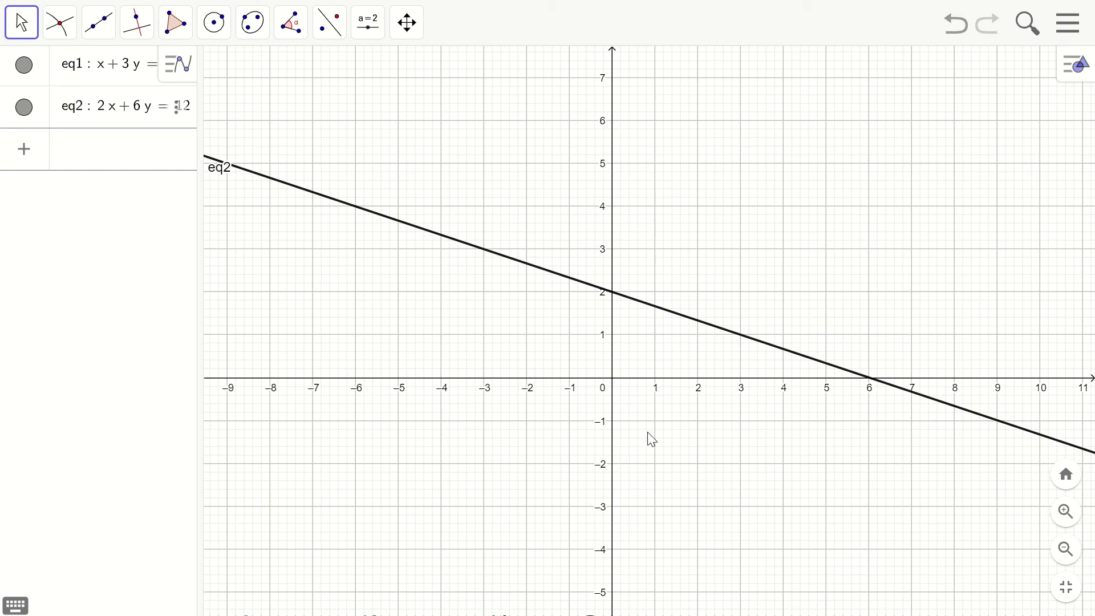
# Step: Zoom out and pan to show the shared line through (0, 2) and (6, 0)
pyautogui.scroll(-3, 660, 422)
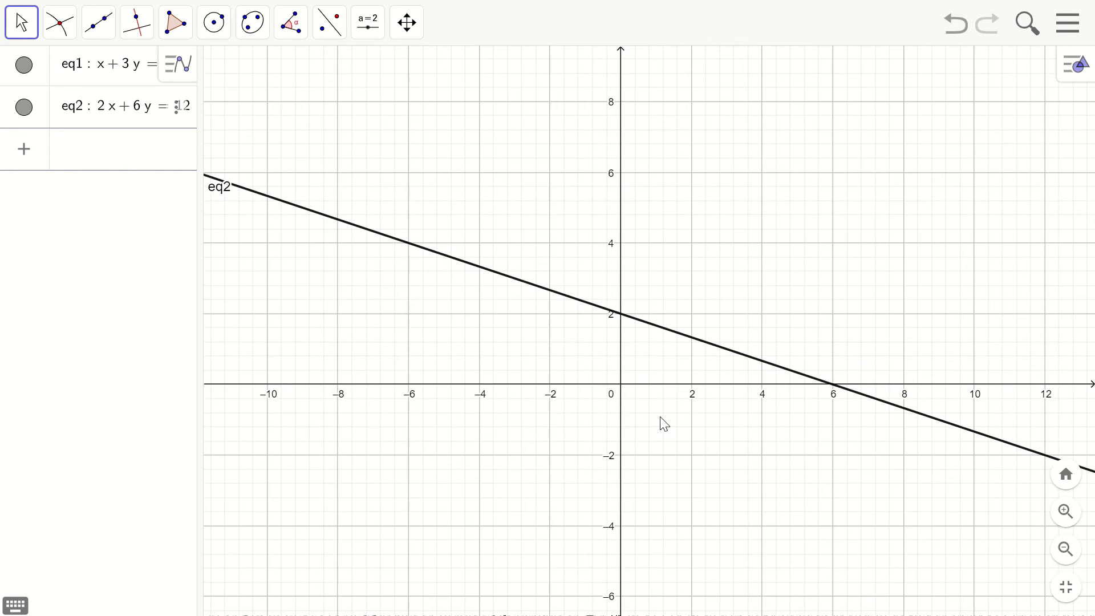
pyautogui.scroll(-3, 663, 424)
pyautogui.scroll(3, 664, 424)
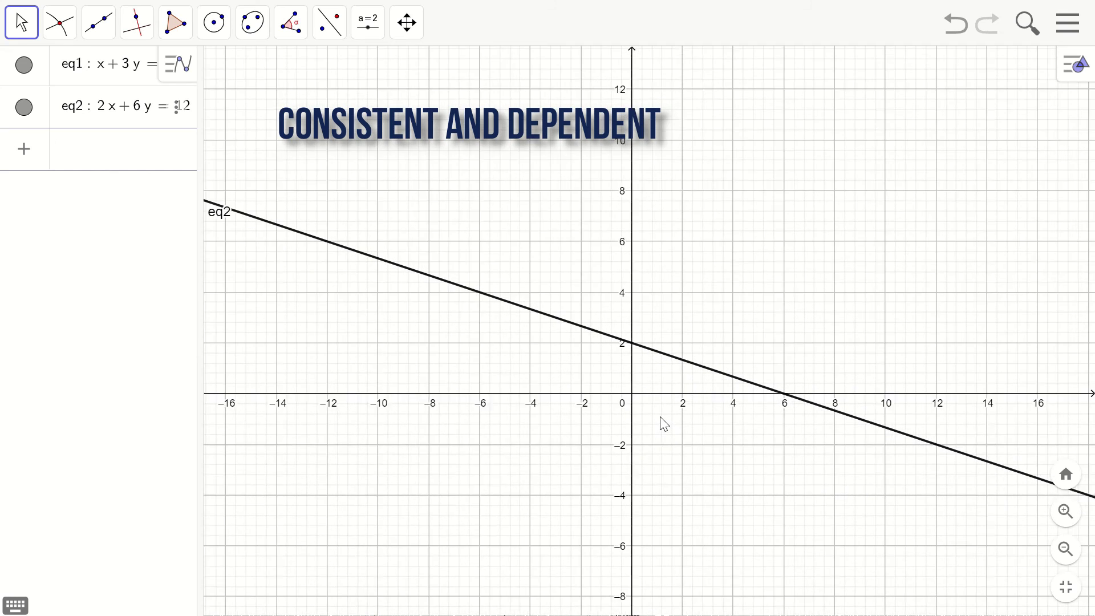
pyautogui.moveTo(677, 439); pyautogui.dragTo(679, 474)
pyautogui.moveTo(550, 406); pyautogui.dragTo(521, 391)
pyautogui.moveTo(733, 493); pyautogui.dragTo(733, 477)
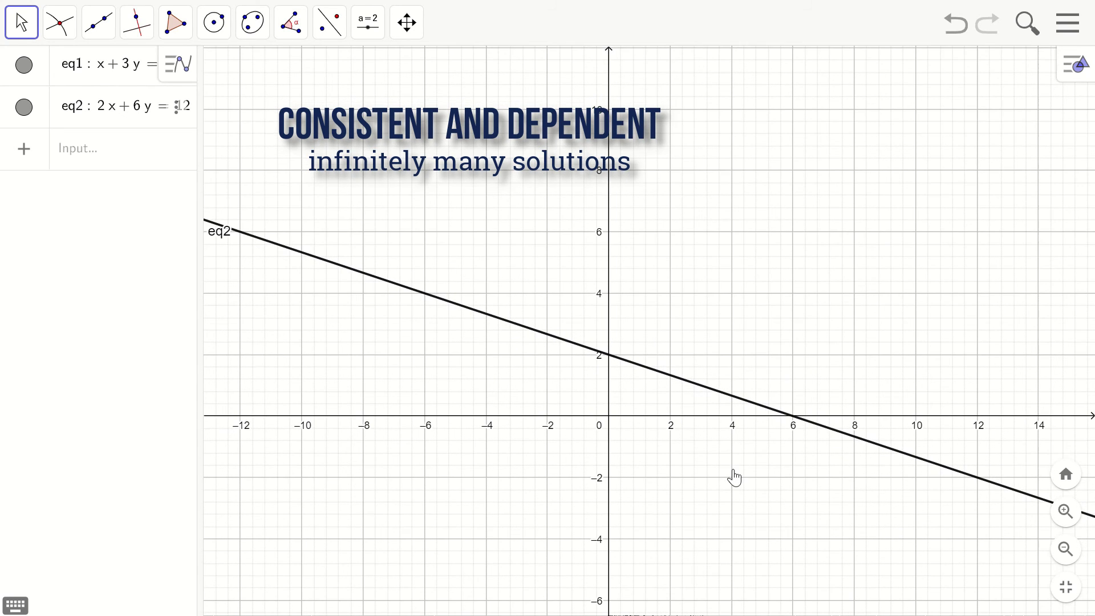